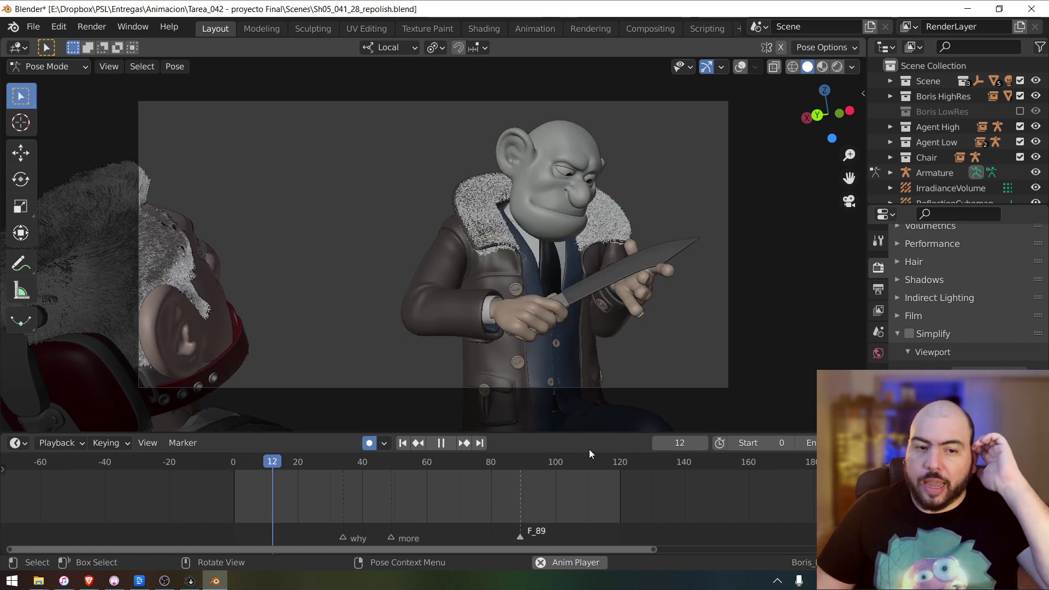
# - Stop playback, enable Simplify with viewport Max Child Particles and Volume Resolution at 0.000, and widen the properties editor
pyautogui.press('Escape')
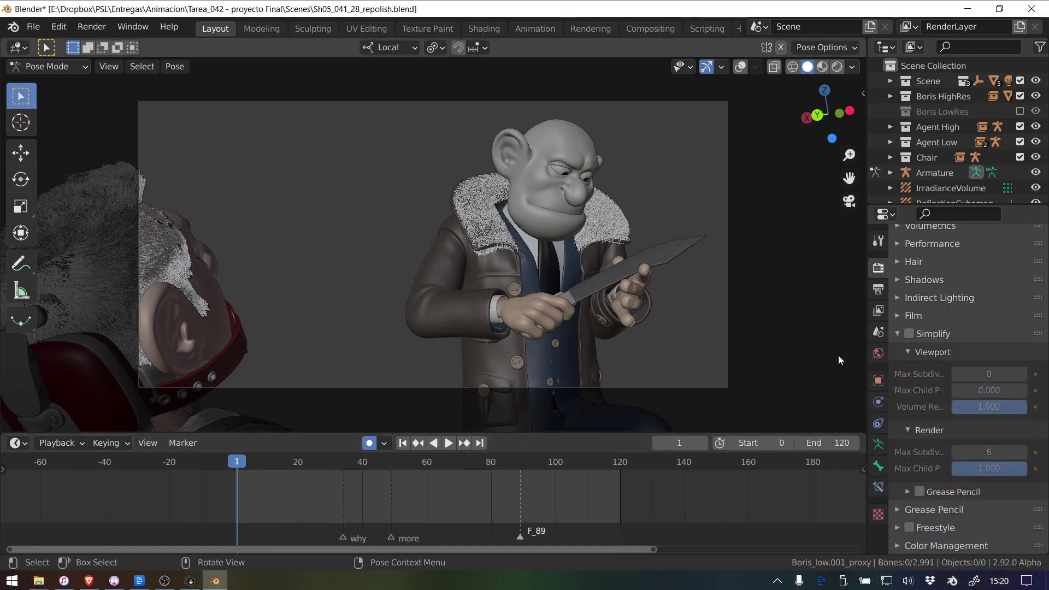
pyautogui.click(909, 333)
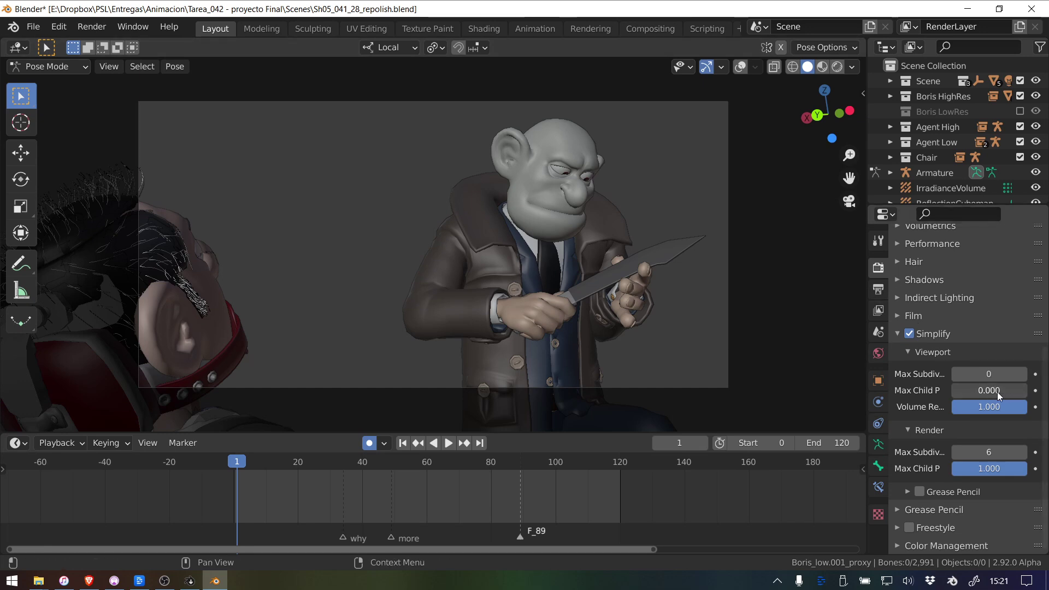
pyautogui.moveTo(997, 396)
pyautogui.mouseDown()
pyautogui.moveTo(1039, 394)
pyautogui.moveTo(991, 393)
pyautogui.mouseUp()
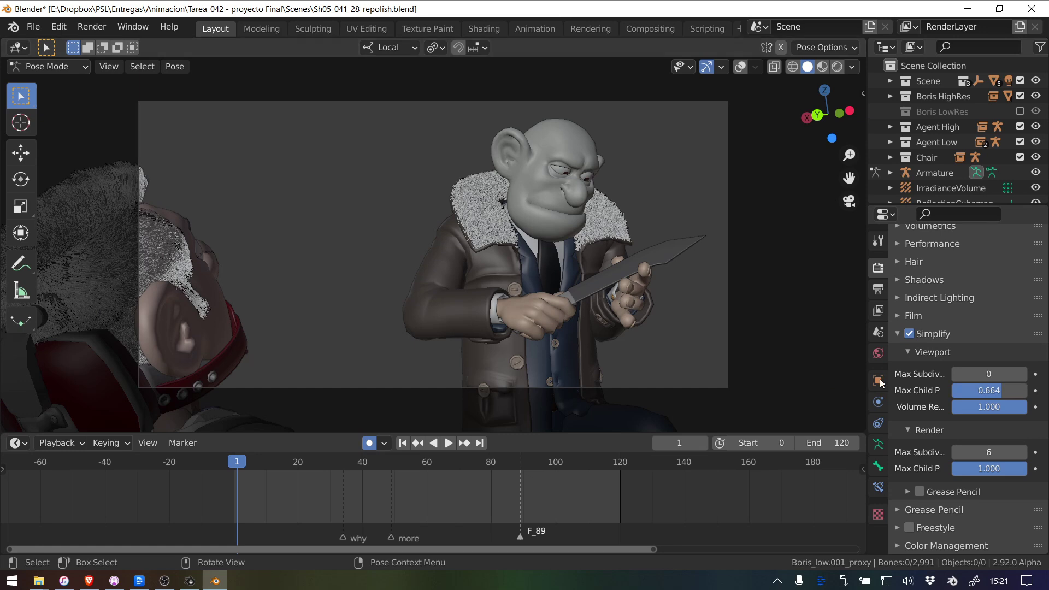
pyautogui.moveTo(978, 390); pyautogui.dragTo(951, 390)
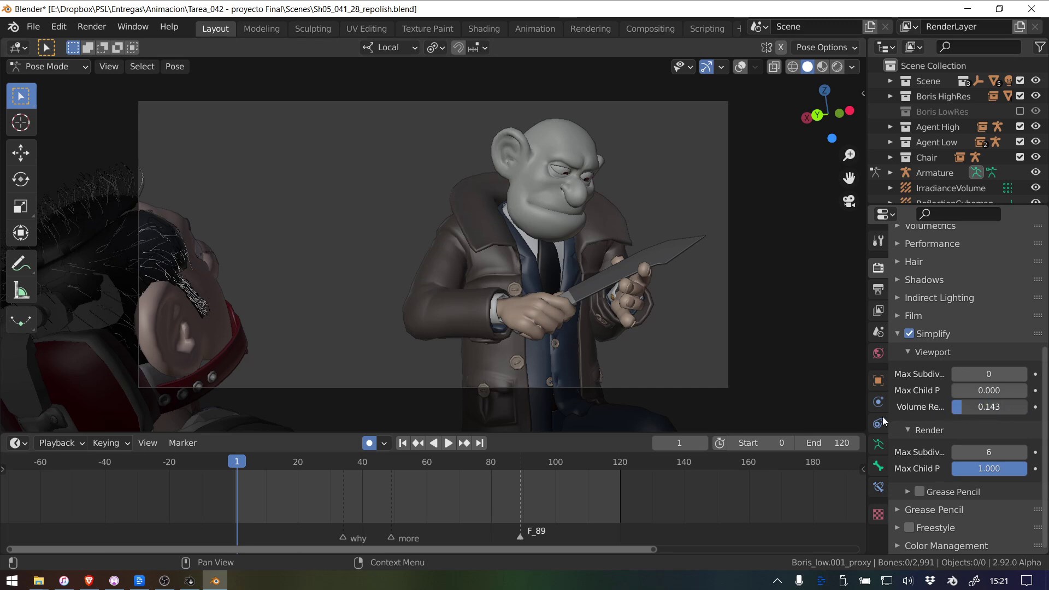
pyautogui.moveTo(883, 416); pyautogui.dragTo(857, 418)
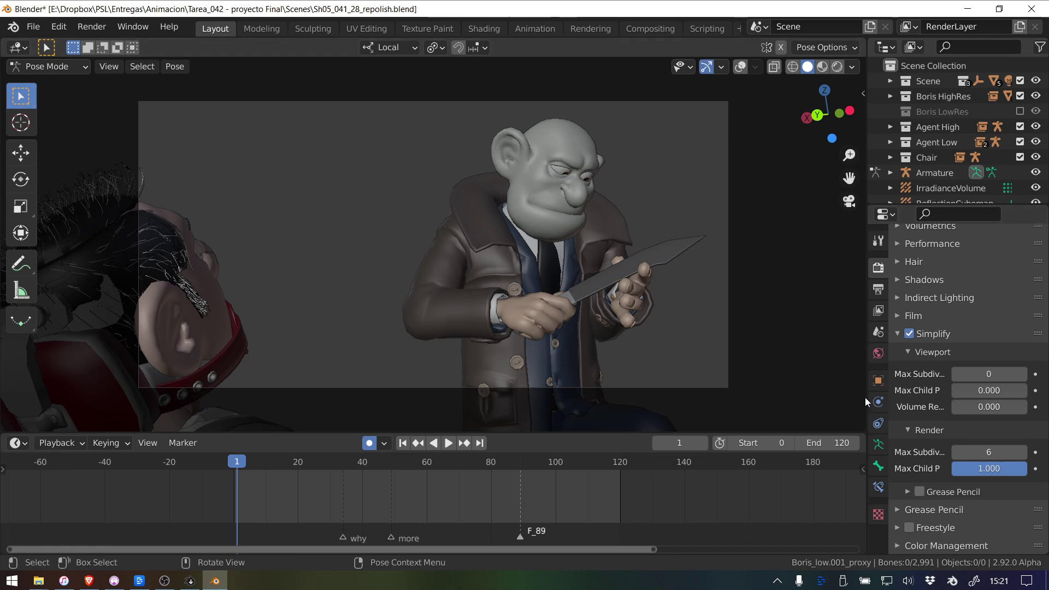
pyautogui.moveTo(865, 397); pyautogui.dragTo(814, 397)
# - Play back the simplified animation with viewport overlays turned on to check the frame rate
pyautogui.press('space')
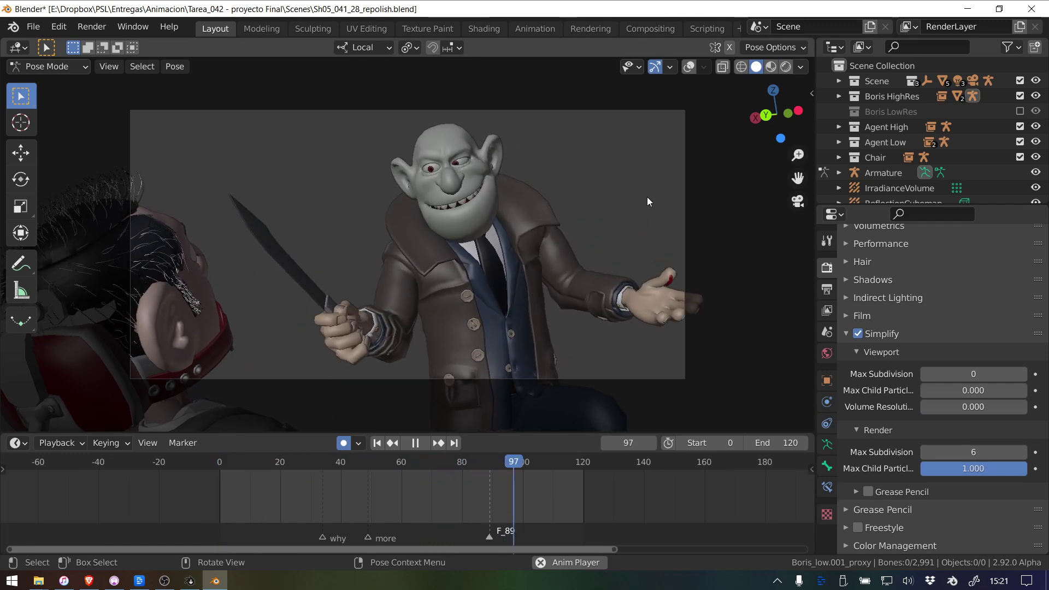
pyautogui.click(690, 67)
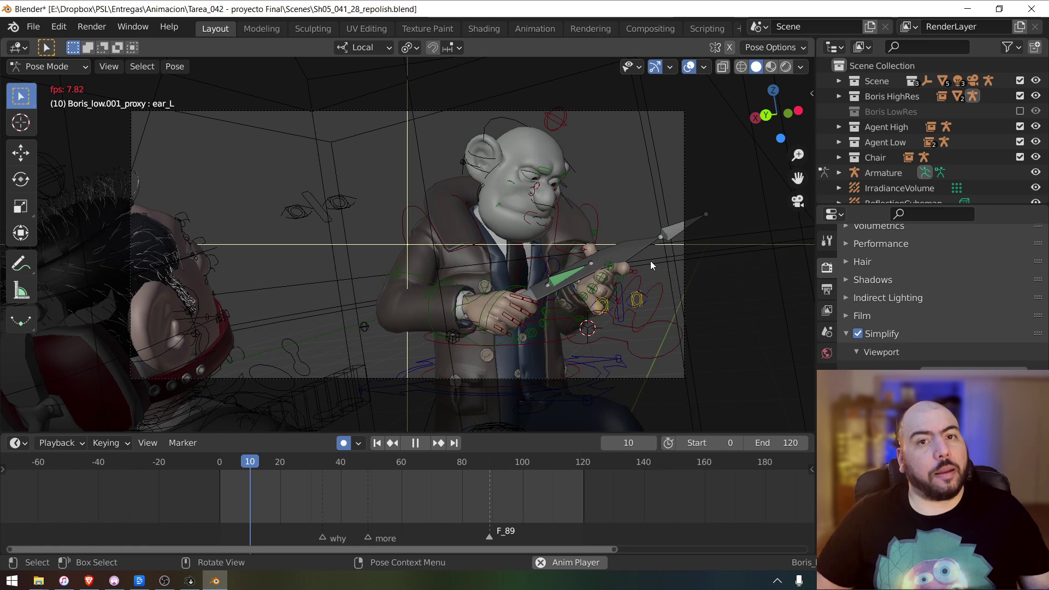
pyautogui.press('space')
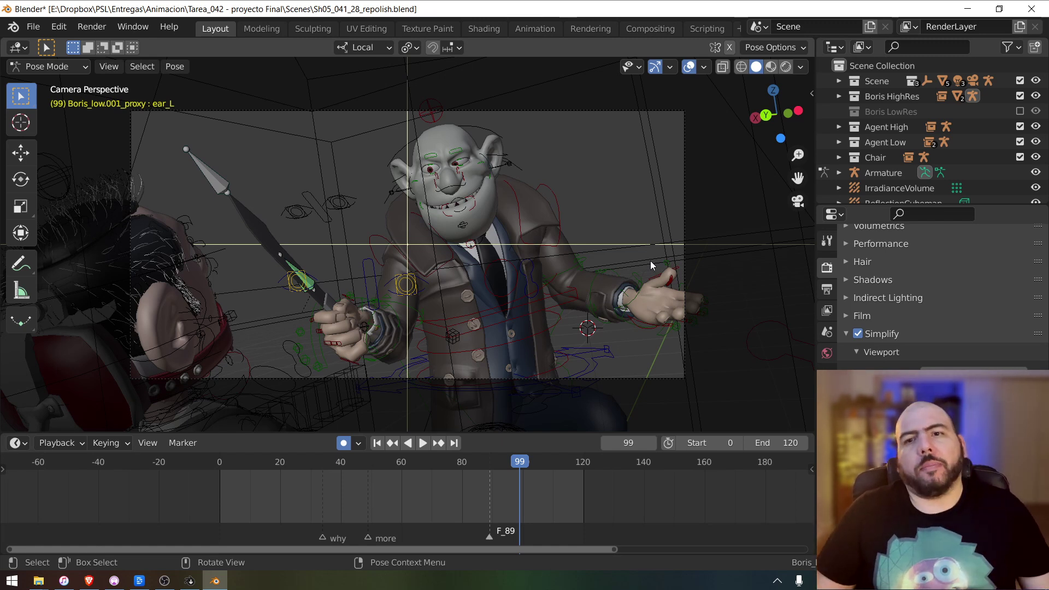
# - Exclude the Agent Low collection, keep Agent High enabled, and play back the animation to check its speed
pyautogui.click(1019, 126)
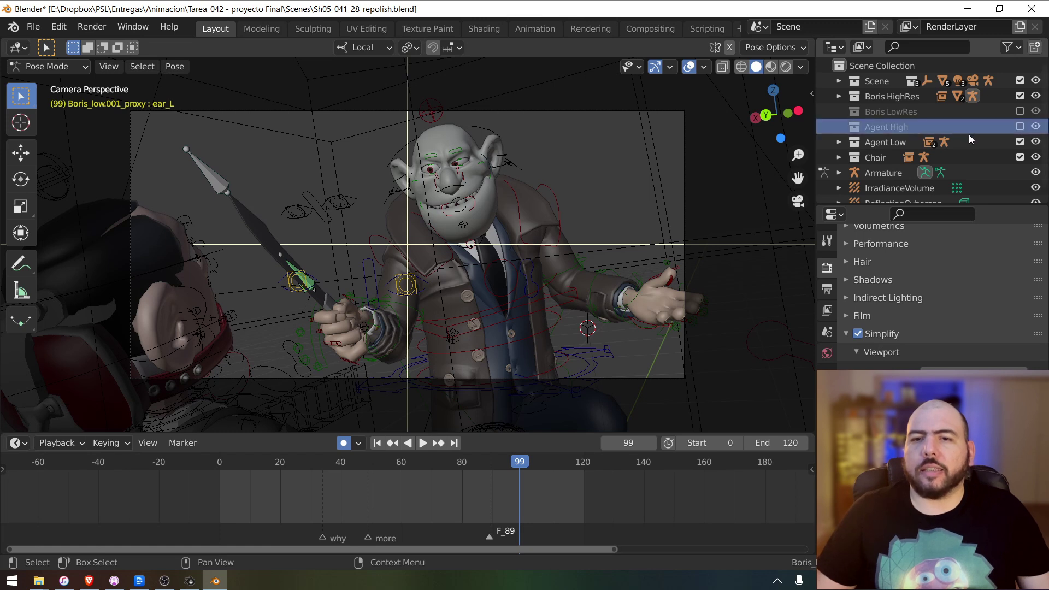
pyautogui.click(1019, 142)
pyautogui.click(1018, 128)
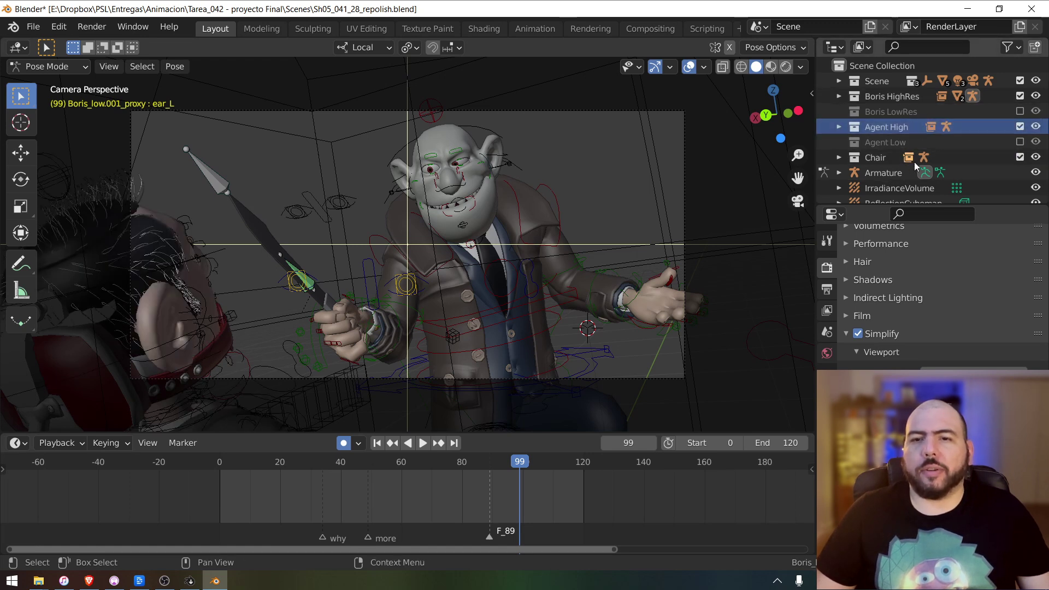
pyautogui.press('space')
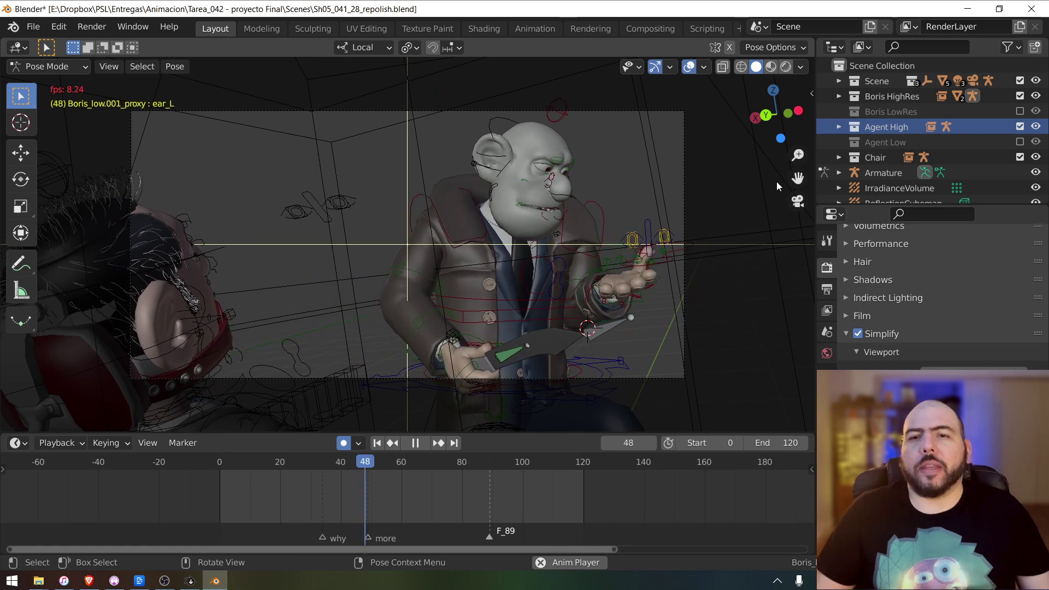
pyautogui.press('Escape')
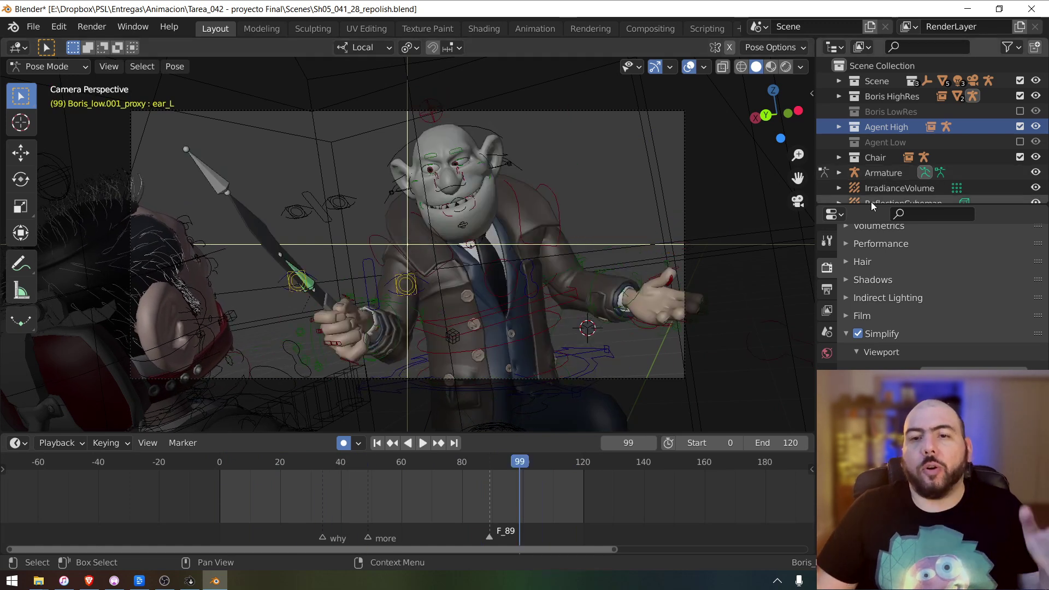
# - Replace the Boris HighRes and Agent High collections with Boris LowRes and Agent Low, and play back the animation
pyautogui.click(1019, 126)
pyautogui.click(1019, 96)
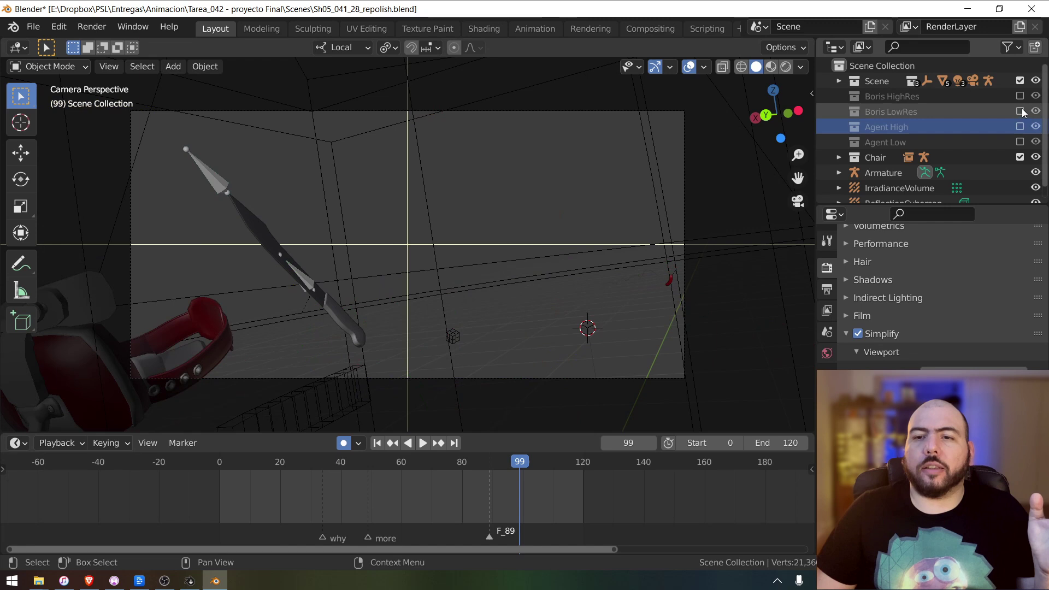
pyautogui.click(1019, 111)
pyautogui.click(1019, 142)
pyautogui.press('space')
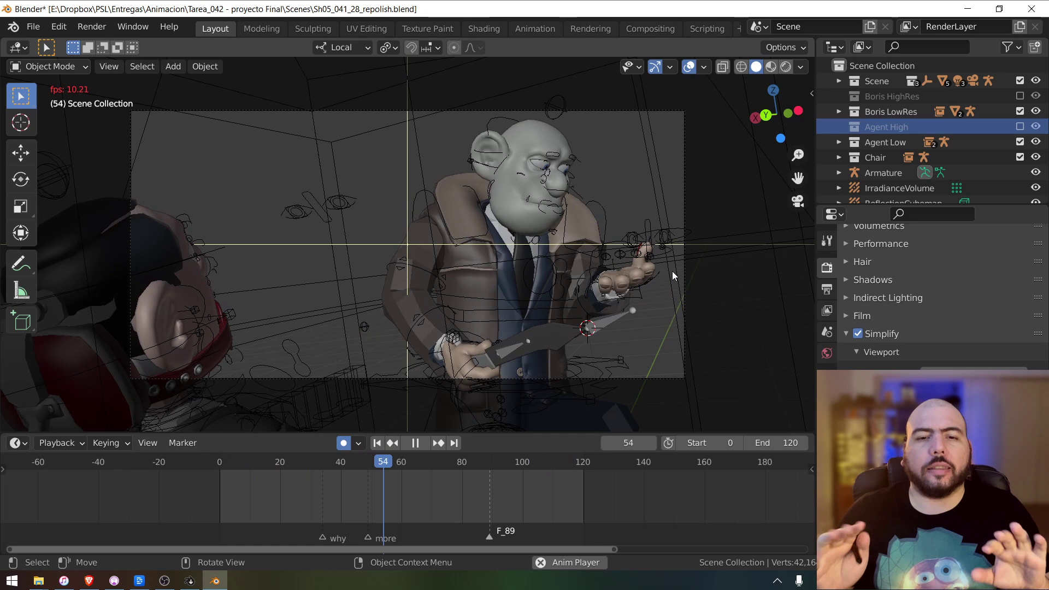
pyautogui.press('space')
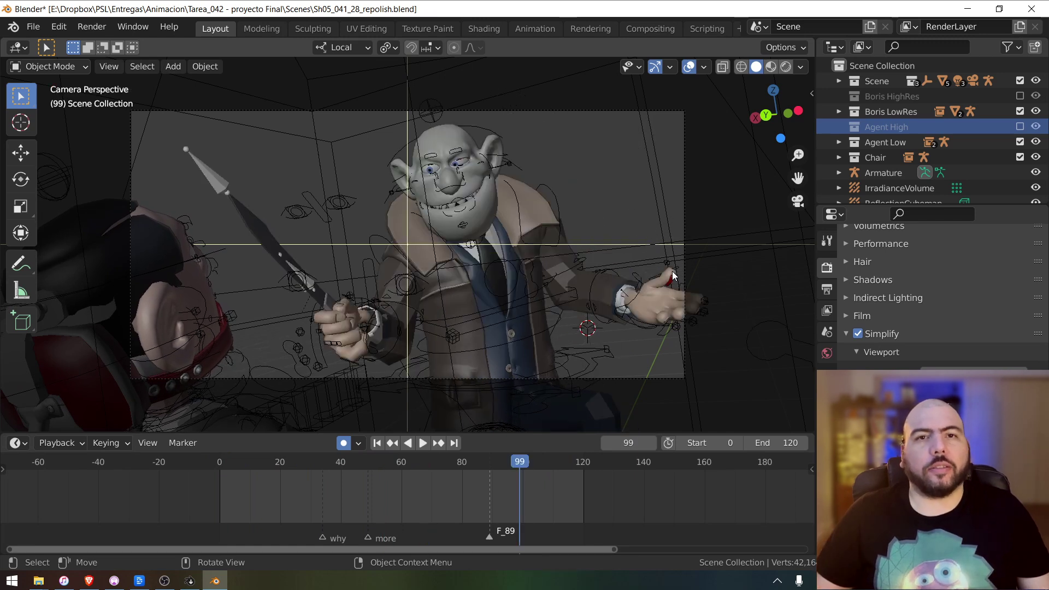
pyautogui.press('space')
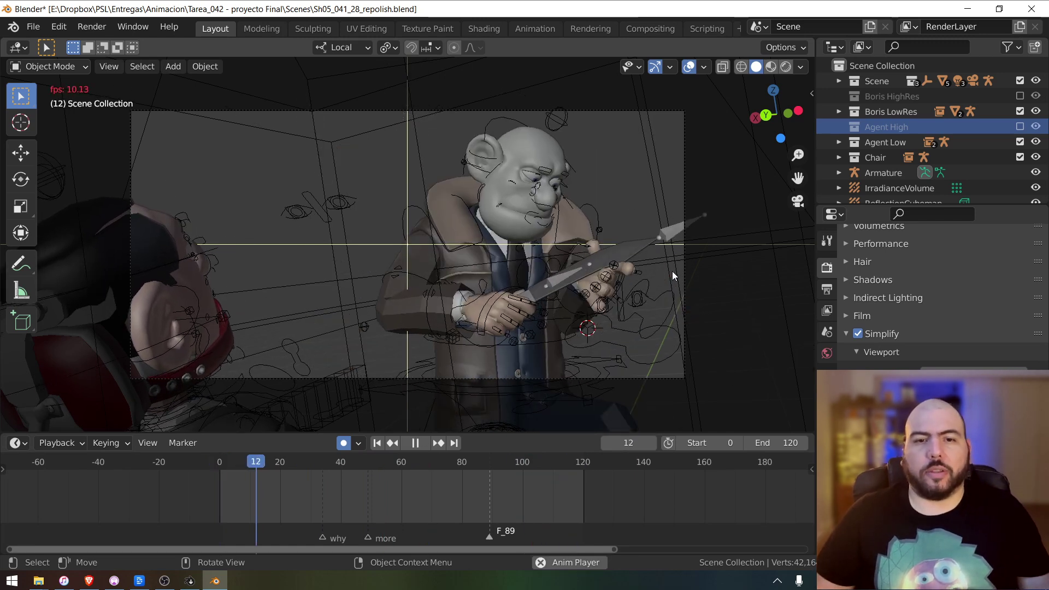
pyautogui.press('Escape')
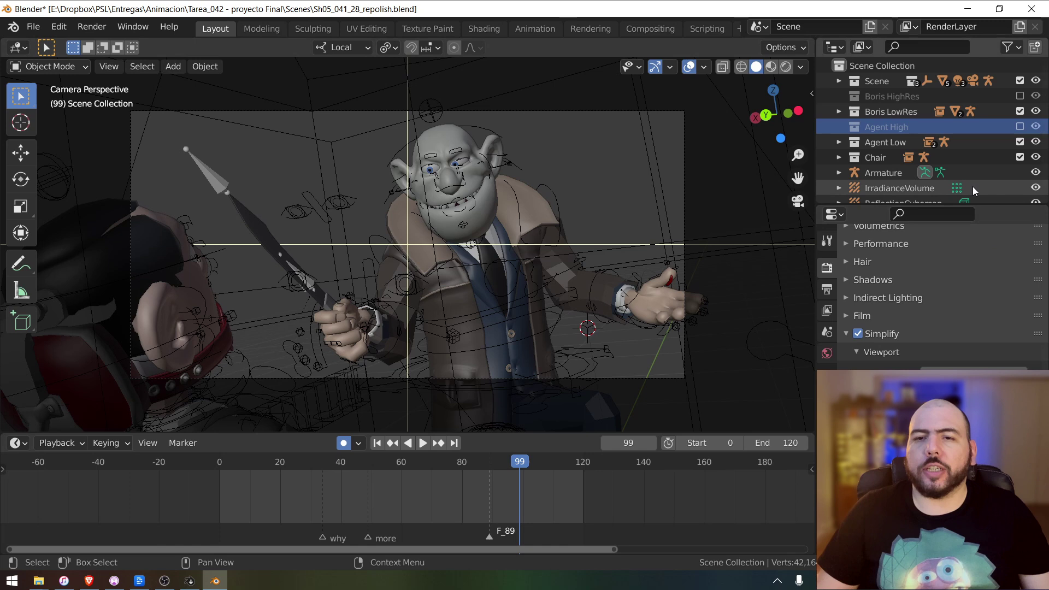
# - Exclude the Agent Low and Chair collections and play back the animation to check its speed
pyautogui.click(1019, 141)
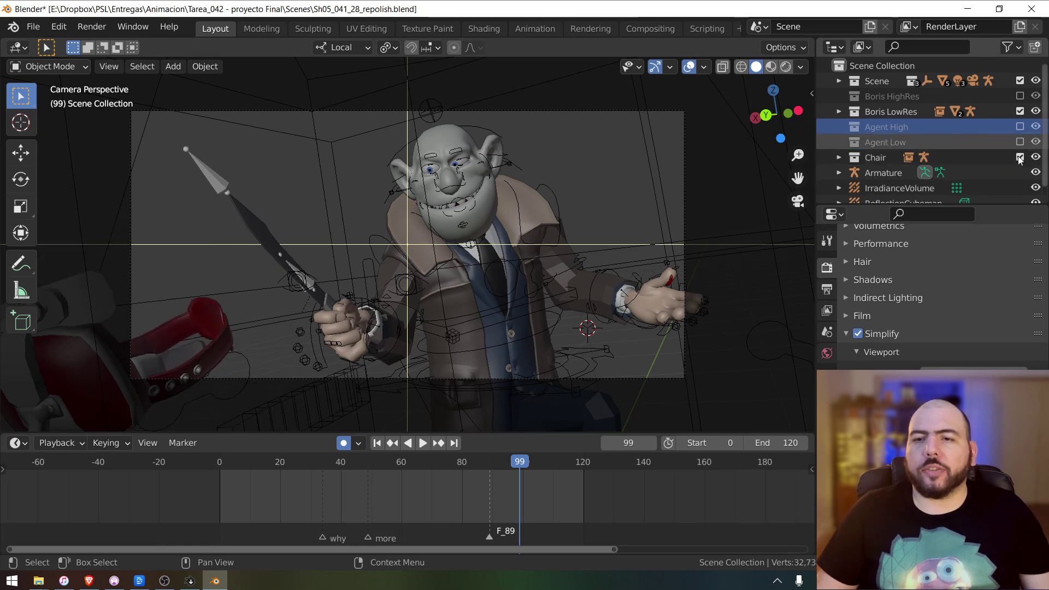
pyautogui.click(1019, 157)
pyautogui.press('space')
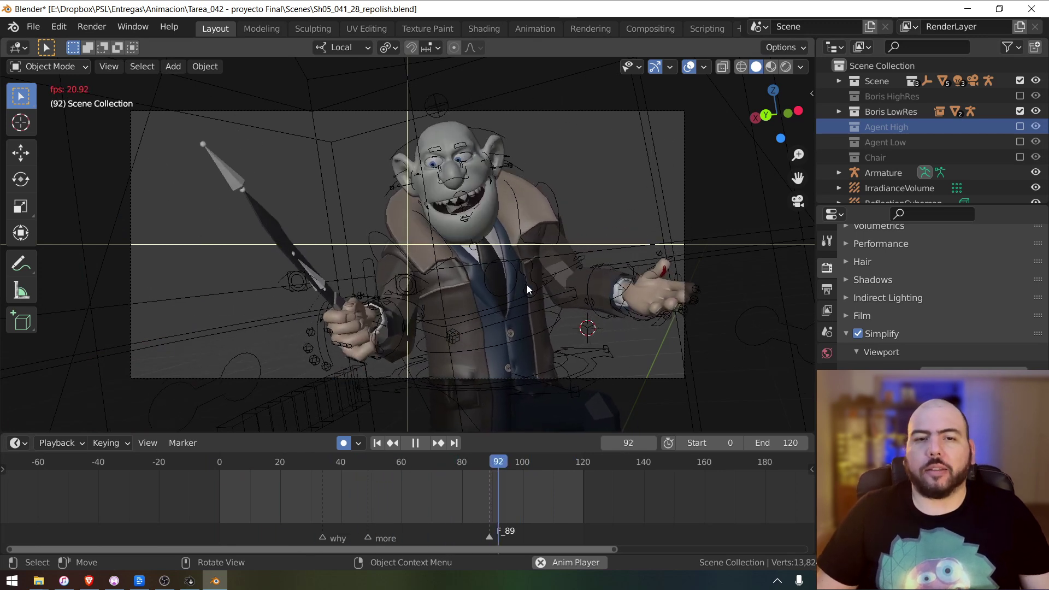
pyautogui.press('Escape')
# - Enlarge the outliner, then exclude the Scene collection and play back the animation
pyautogui.click(928, 202)
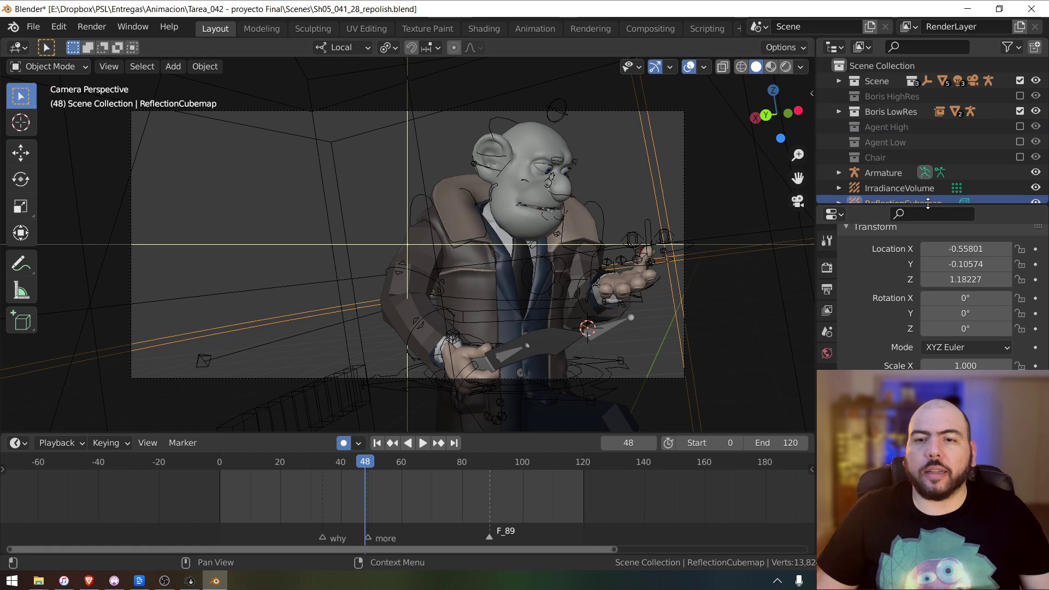
pyautogui.moveTo(926, 207); pyautogui.dragTo(919, 359)
pyautogui.click(911, 272)
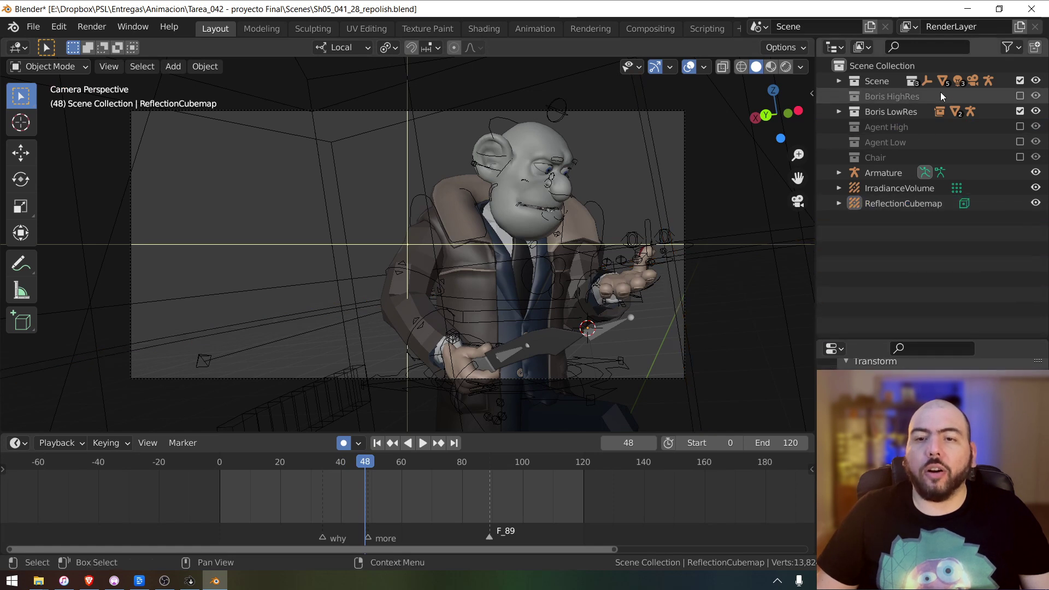
pyautogui.click(1019, 81)
pyautogui.press('space')
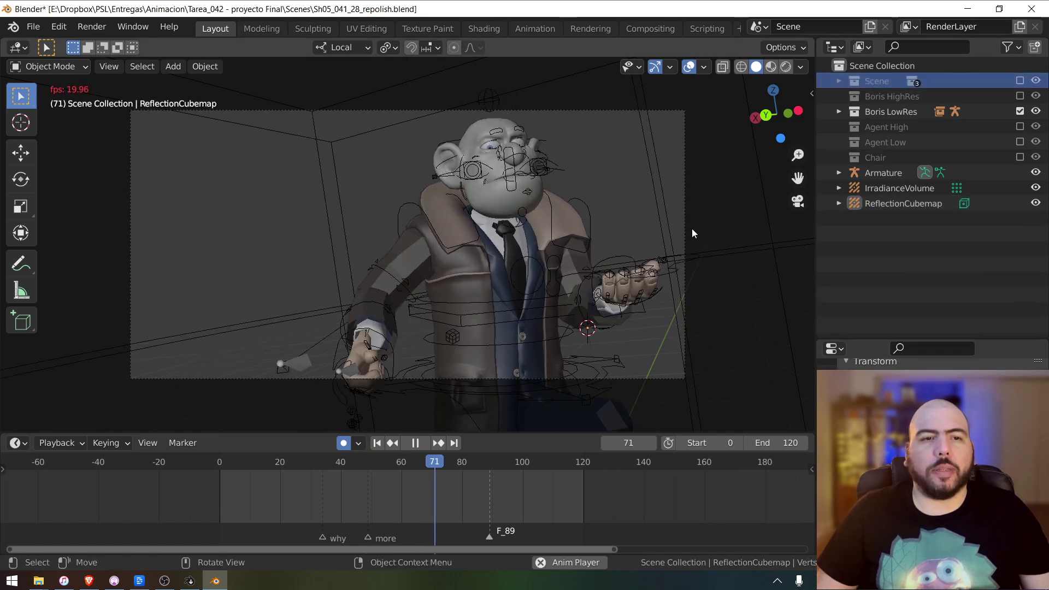
pyautogui.press('space')
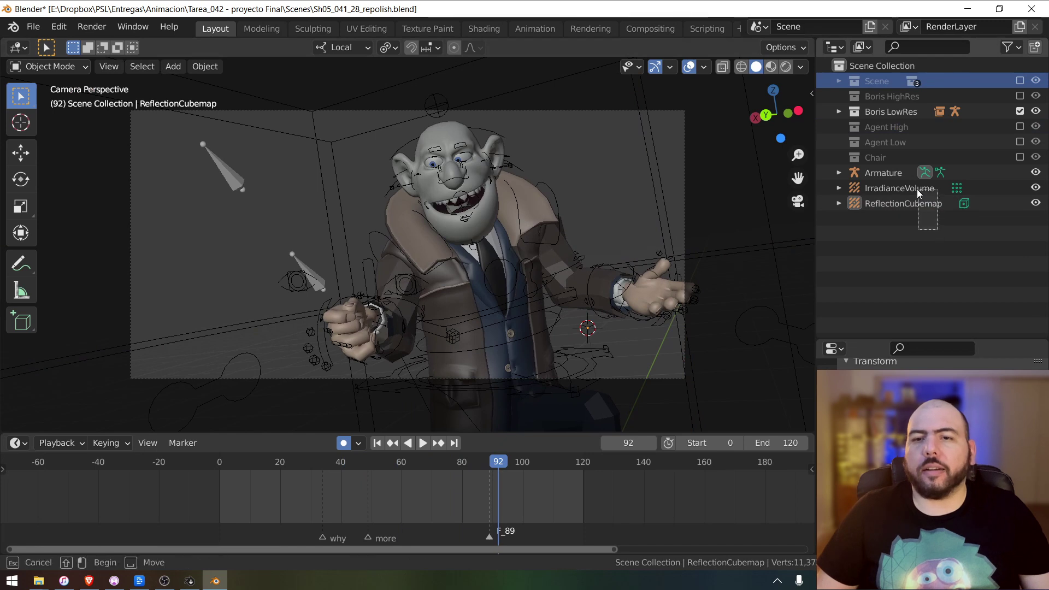
# - Try deleting the IrradianceVolume and ReflectionCubemap light probes, and undo the deletion
pyautogui.moveTo(916, 189); pyautogui.dragTo(878, 86)
pyautogui.click(839, 81)
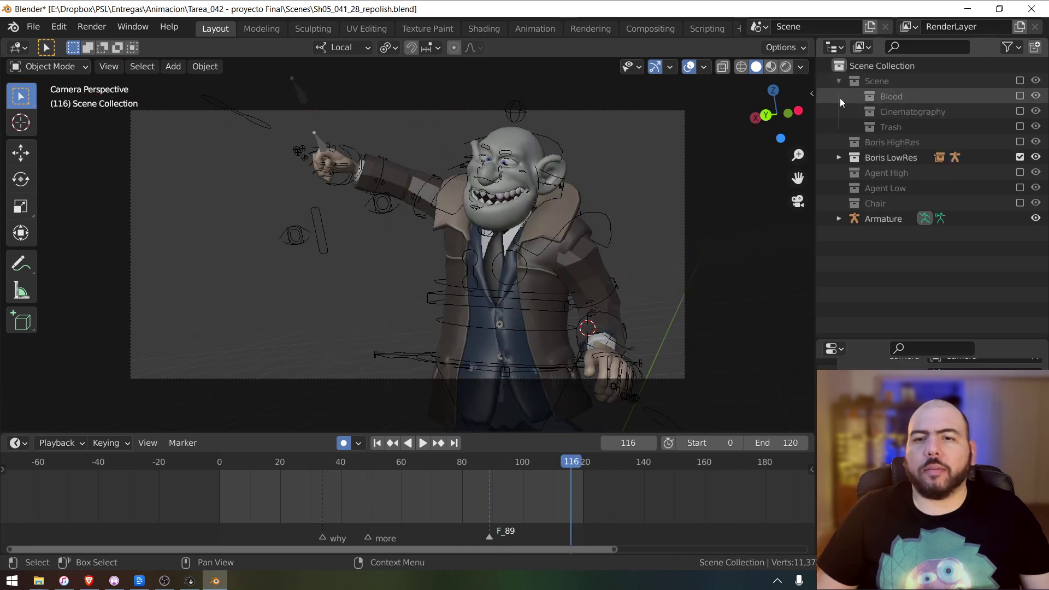
pyautogui.hotkey('ctrl', 'z')
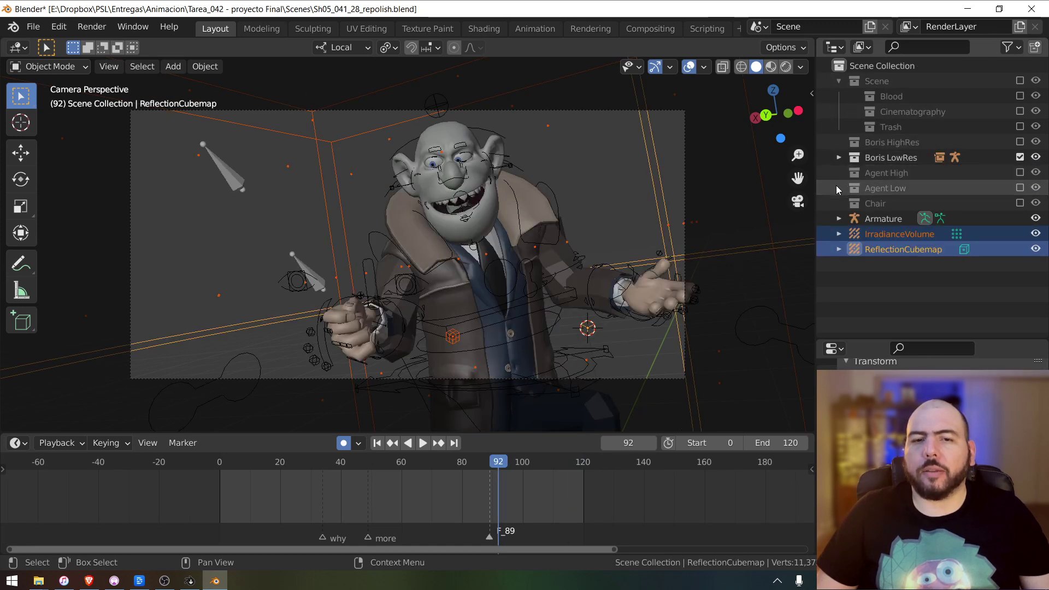
pyautogui.click(844, 292)
pyautogui.click(1019, 203)
pyautogui.click(1019, 203)
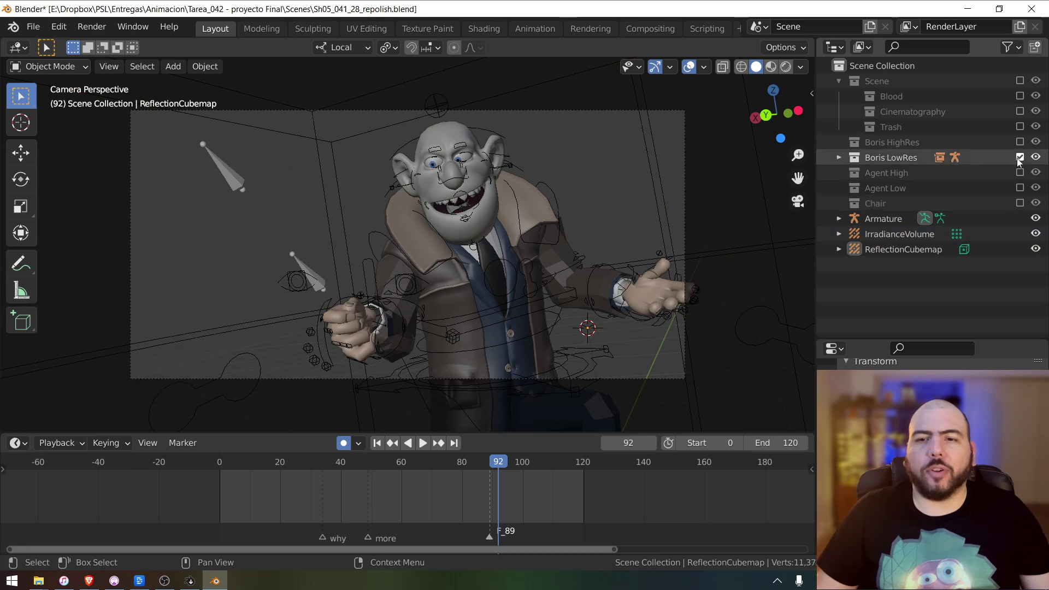
# - Move GEO-knife_wood.001 out of the Scene collection to the top level, leaving the Scene collection excluded
pyautogui.click(1019, 81)
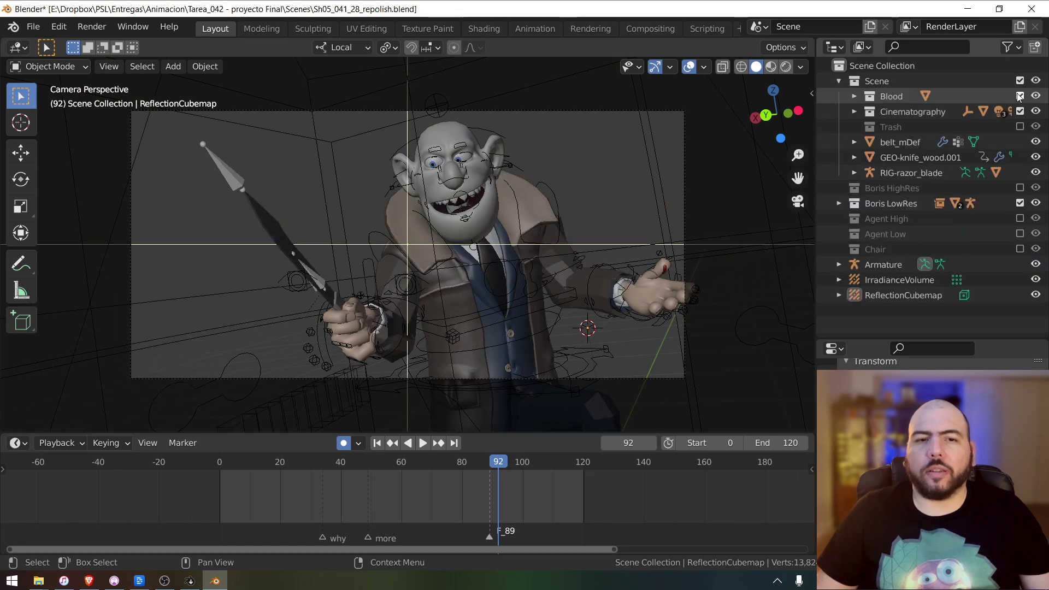
pyautogui.click(915, 174)
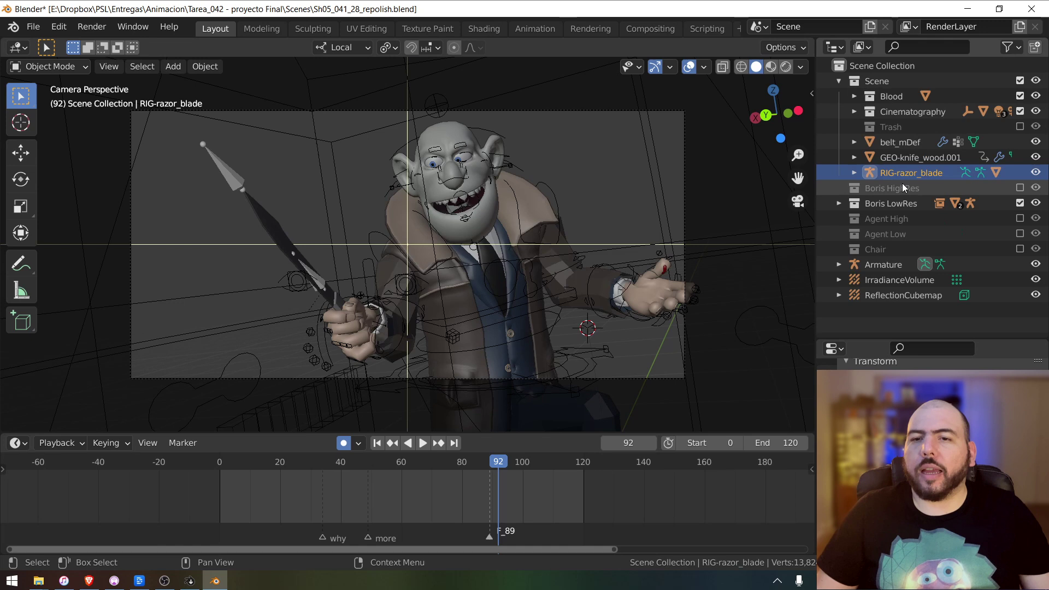
pyautogui.click(894, 157)
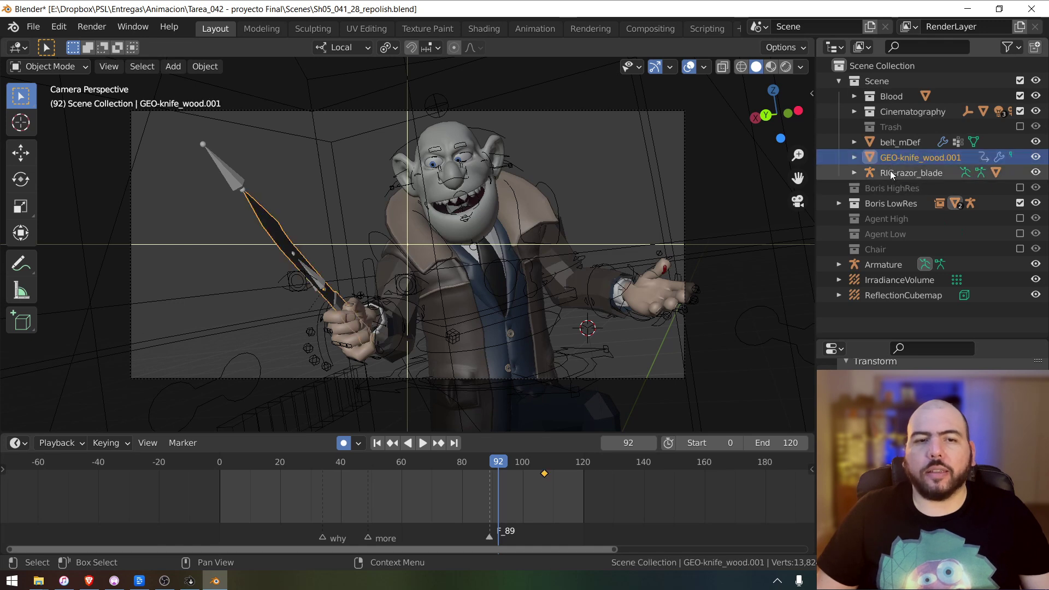
pyautogui.moveTo(876, 160); pyautogui.dragTo(872, 314)
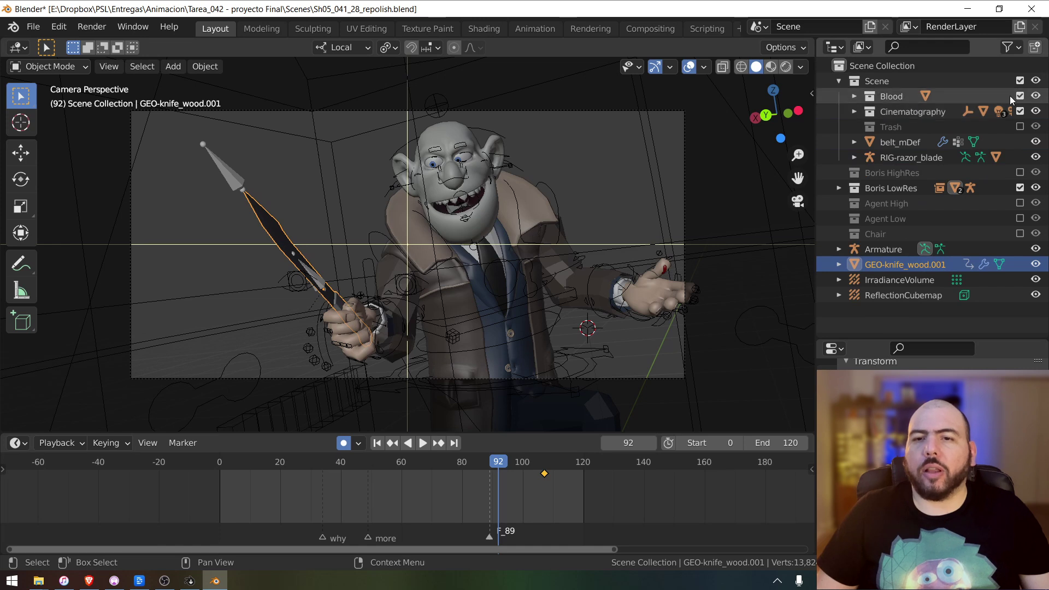
pyautogui.click(1016, 82)
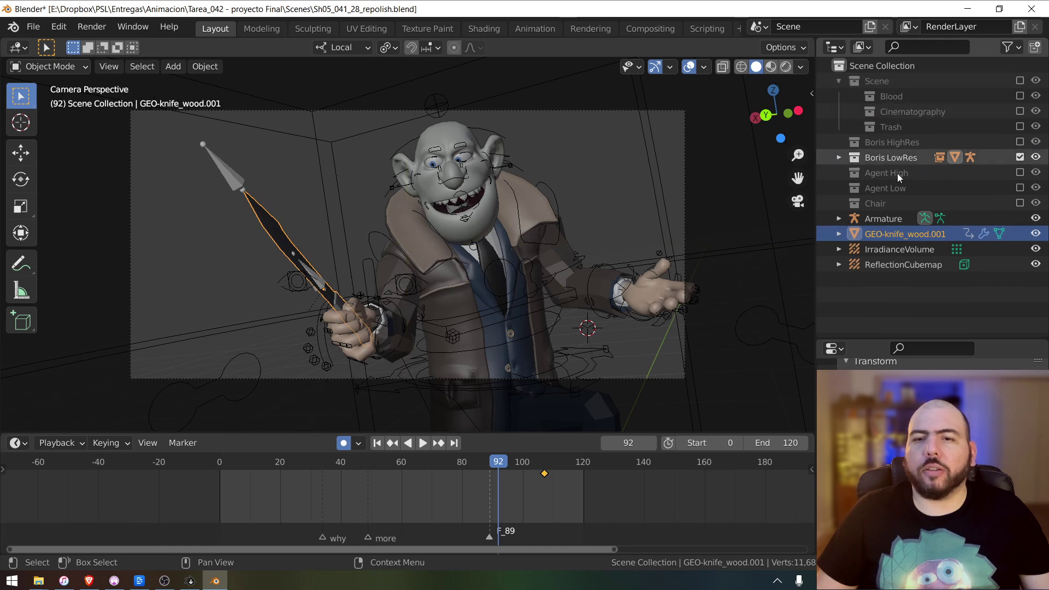
# - Delete the IrradianceVolume and ReflectionCubemap light probes from the file
pyautogui.click(884, 253)
pyautogui.moveTo(879, 254); pyautogui.dragTo(890, 97)
# - Select the Armature object, put it in Pose Mode and examine its contents in the outliner
pyautogui.click(880, 221)
pyautogui.hotkey('ctrl', 'Tab')
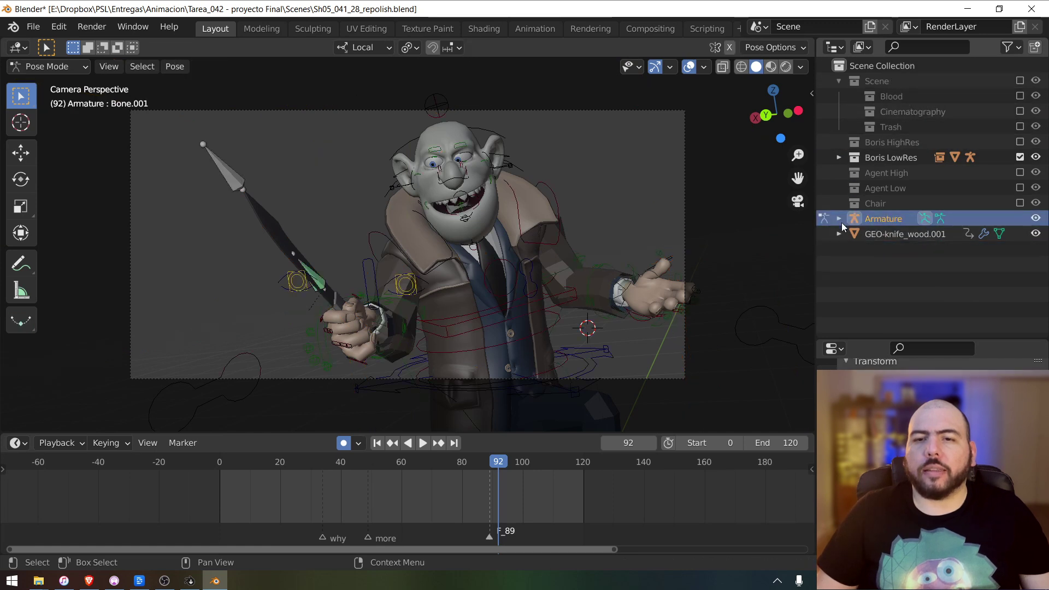
pyautogui.click(838, 219)
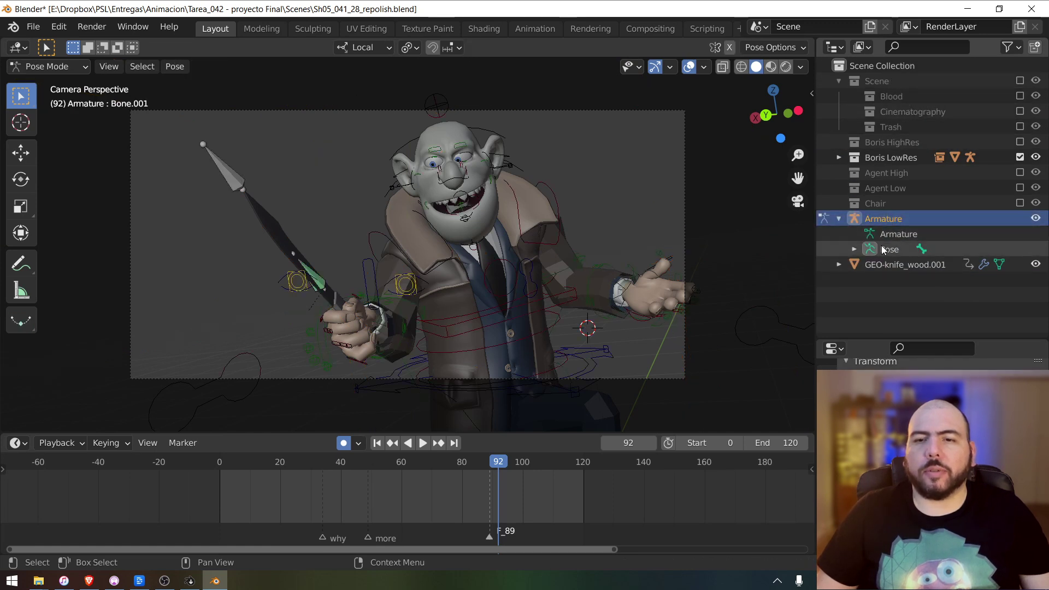
pyautogui.click(882, 221)
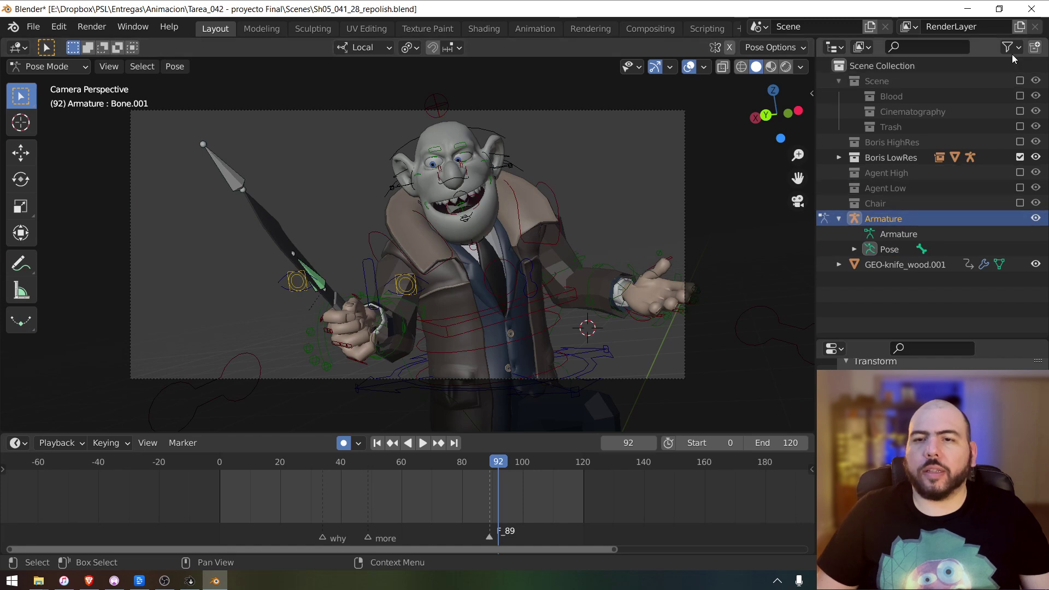
# - Return the Armature to Object Mode and try moving it to check how it affects the knife
pyautogui.hotkey('ctrl', 'Tab')
pyautogui.moveTo(601, 273); pyautogui.dragTo(643, 268, button='middle')
pyautogui.press('g')
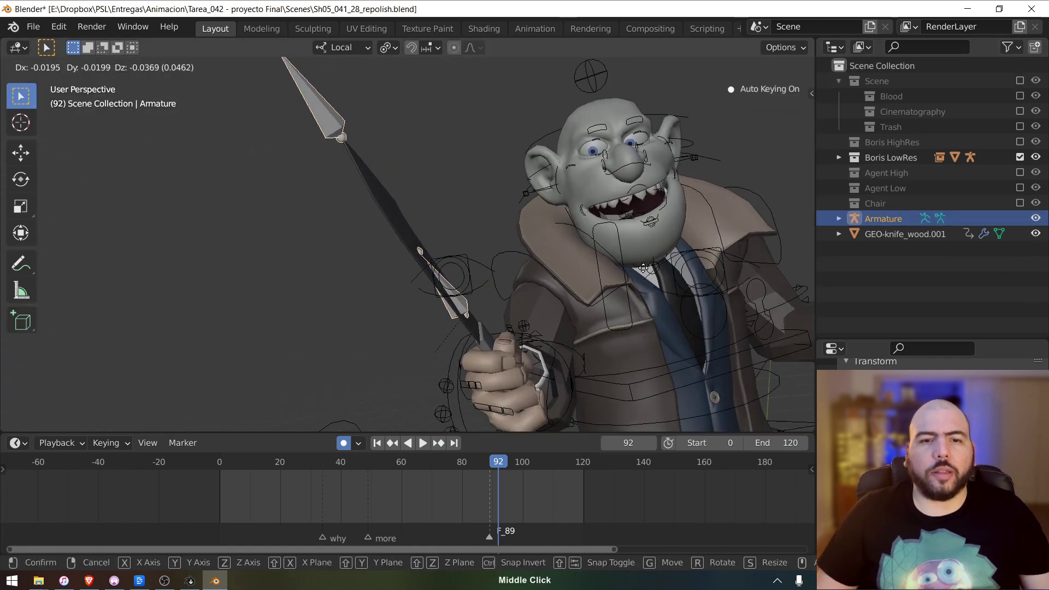
pyautogui.click(609, 336)
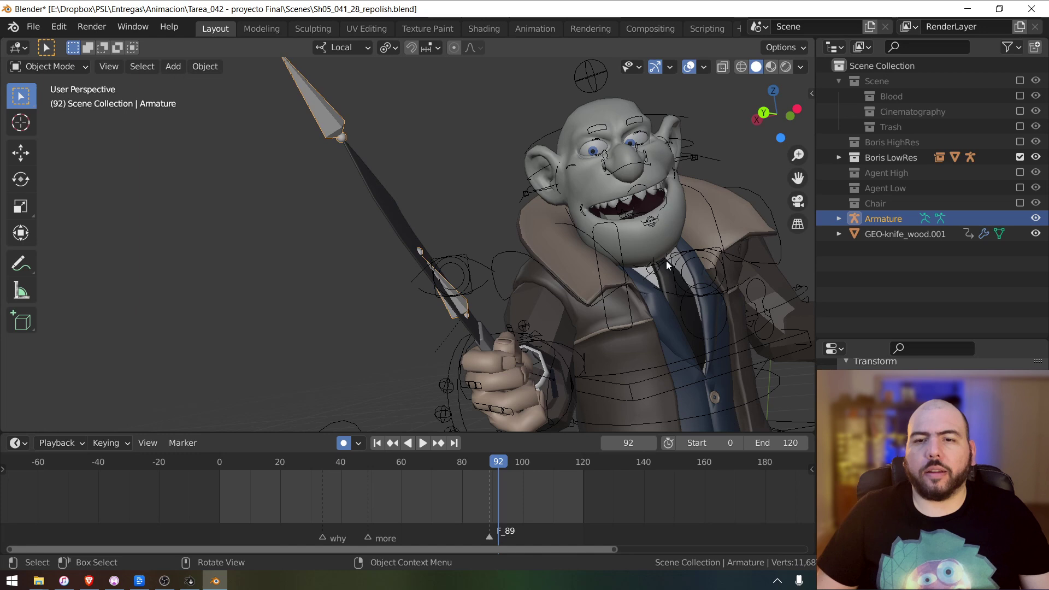
# - Move Armature and GEO-knife_wood.001 together into a new collection named Knife, and return to the camera view
pyautogui.click(838, 233)
pyautogui.click(839, 218)
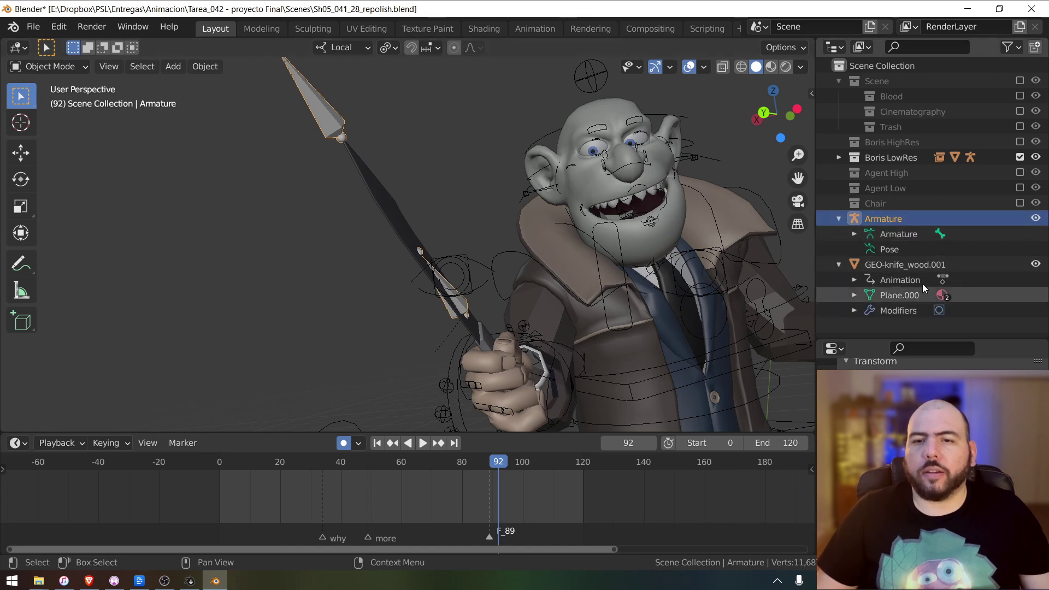
pyautogui.keyDown('ctrl'); pyautogui.click(849, 266); pyautogui.keyUp('ctrl')
pyautogui.click(839, 266)
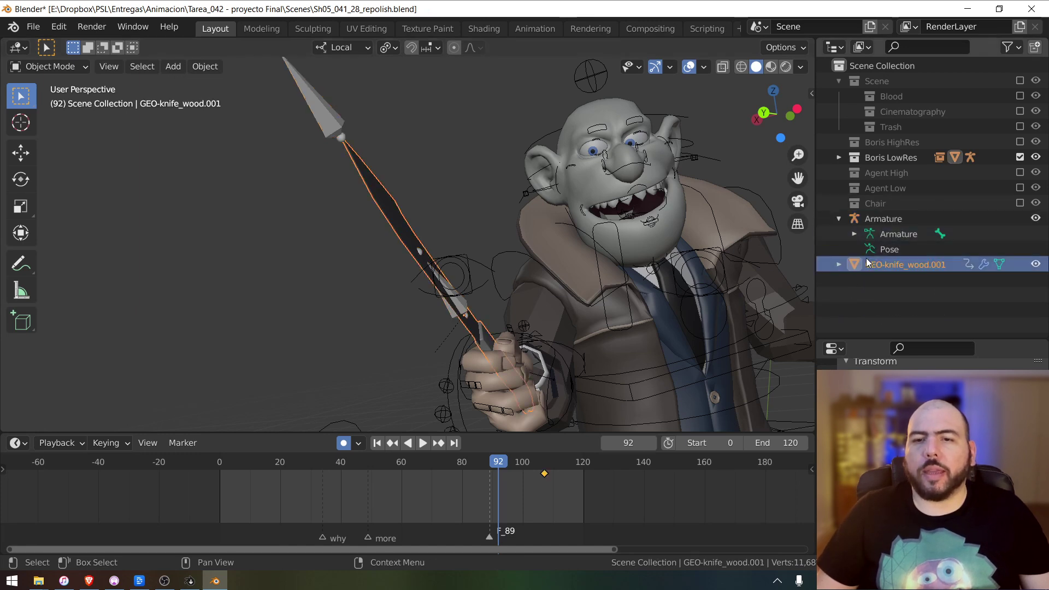
pyautogui.click(839, 219)
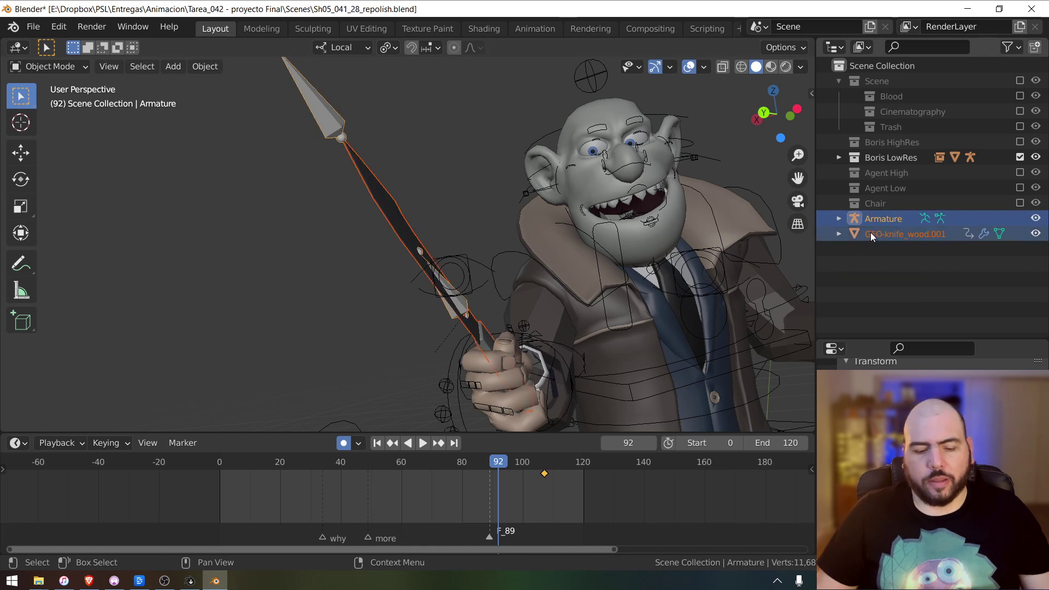
pyautogui.press('m')
pyautogui.click(868, 234)
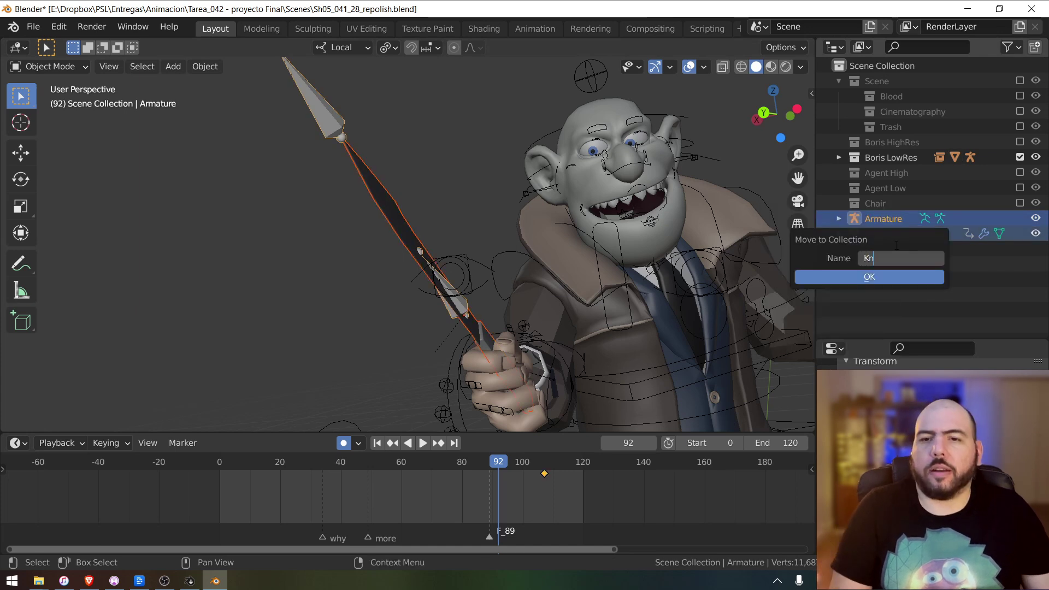
pyautogui.write('Knife')
pyautogui.press('Return')
pyautogui.press('KP_0')
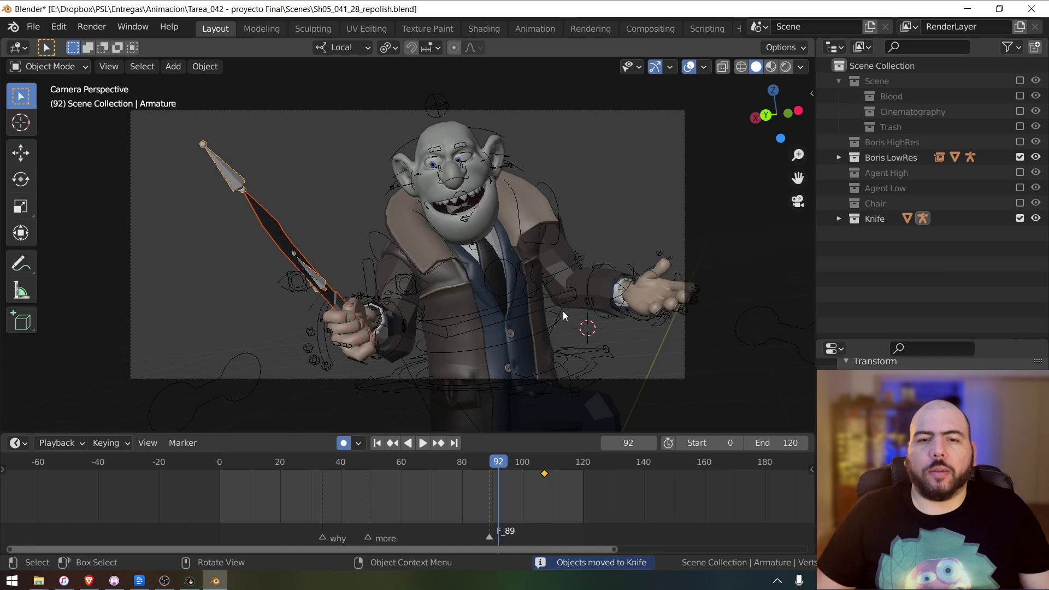
# - Collapse the Scene collection in the outliner and play the animation to check its speed with the Knife collection included
pyautogui.click(1020, 219)
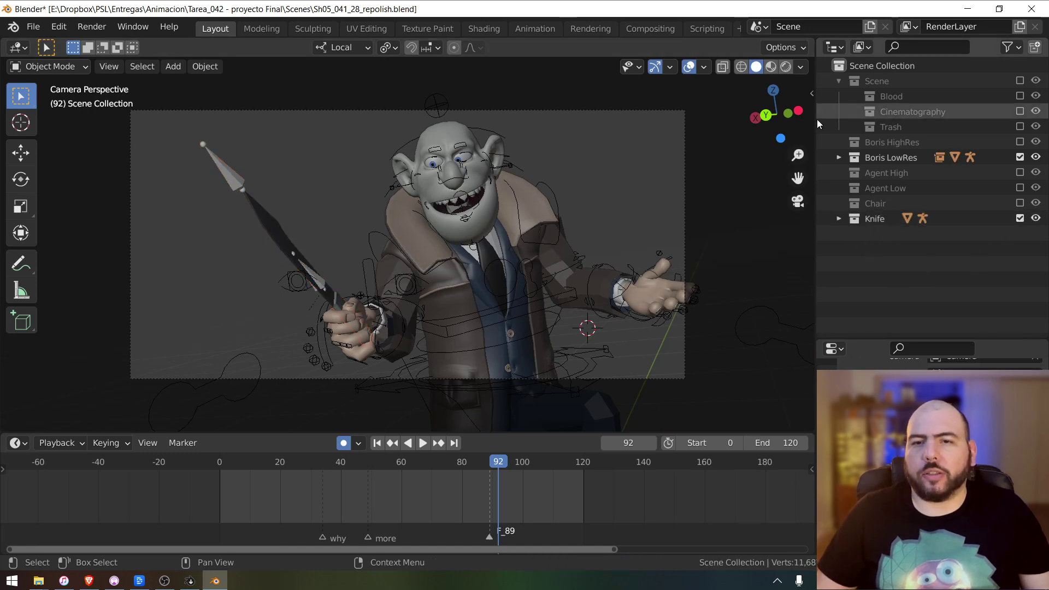
pyautogui.click(838, 81)
pyautogui.press('space')
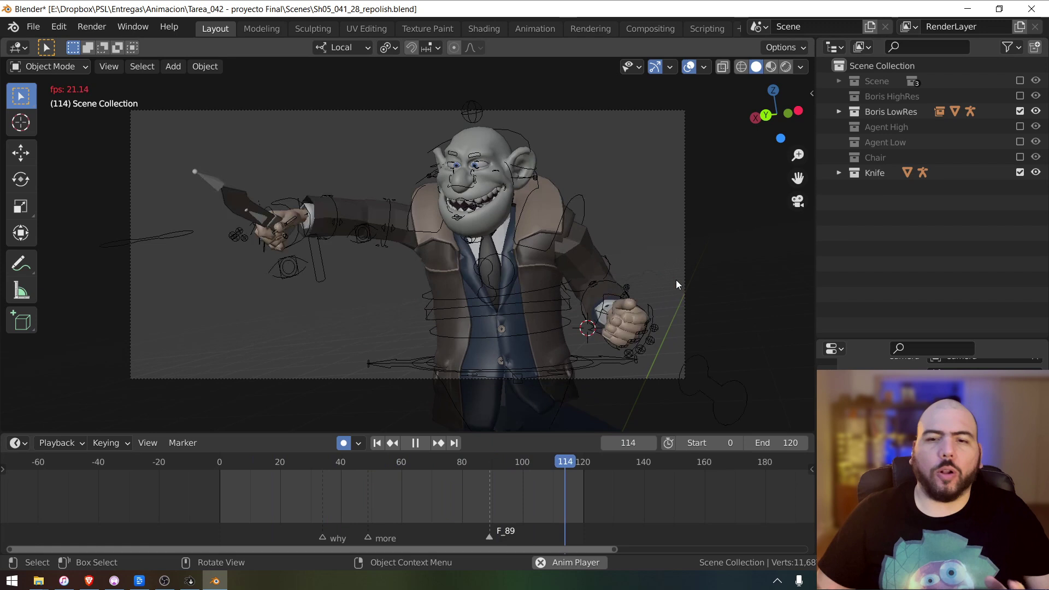
pyautogui.press('space')
# - Enlarge the Properties editor below the outliner and play the animation again to check its frame rate
pyautogui.moveTo(863, 338); pyautogui.dragTo(873, 266)
pyautogui.press('space')
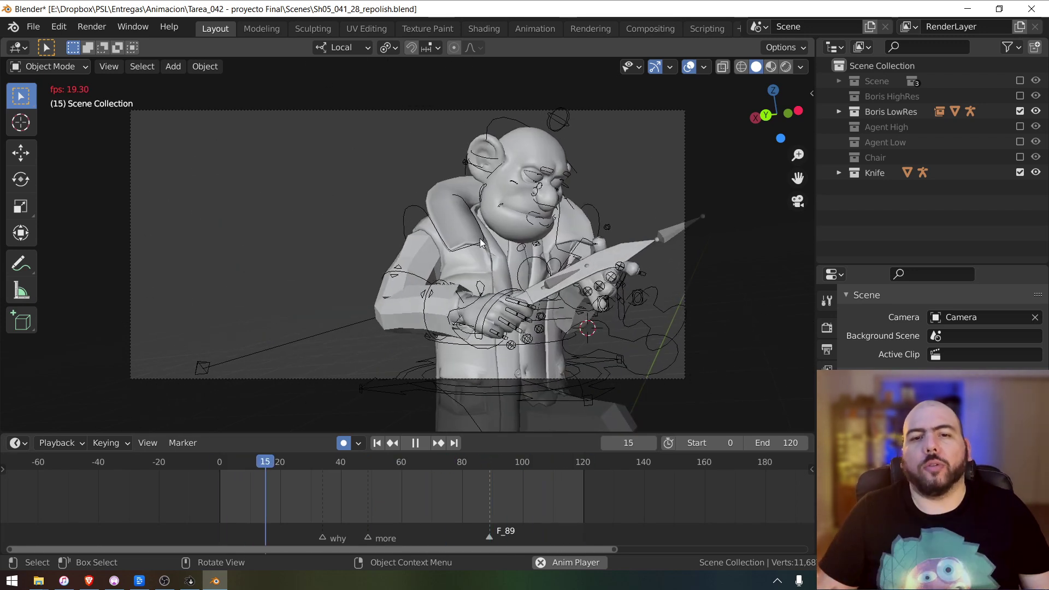
pyautogui.press('space')
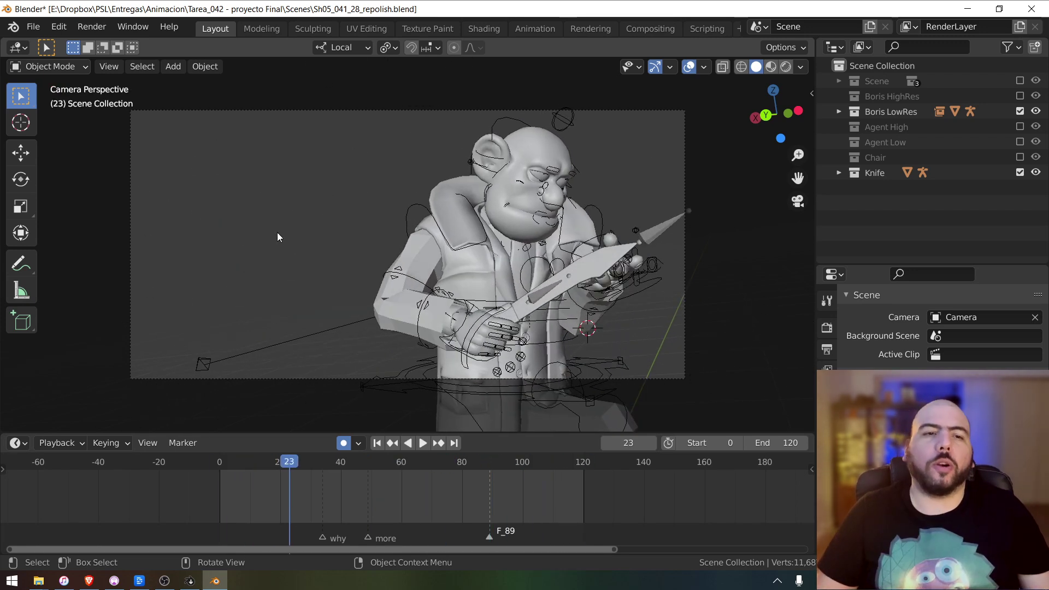
# - Open the 3D viewport's View commands
pyautogui.click(119, 65)
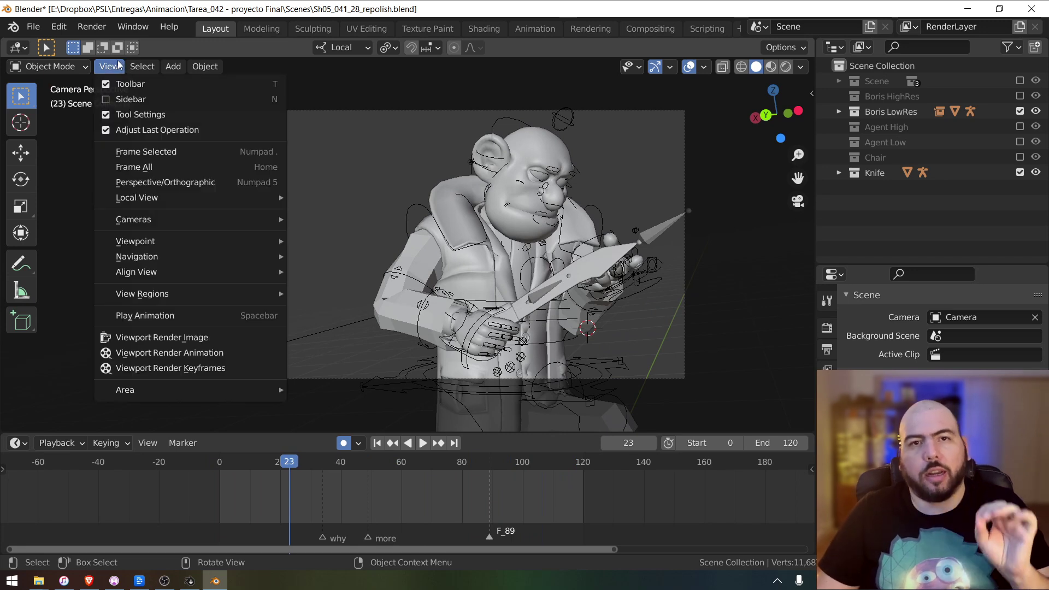